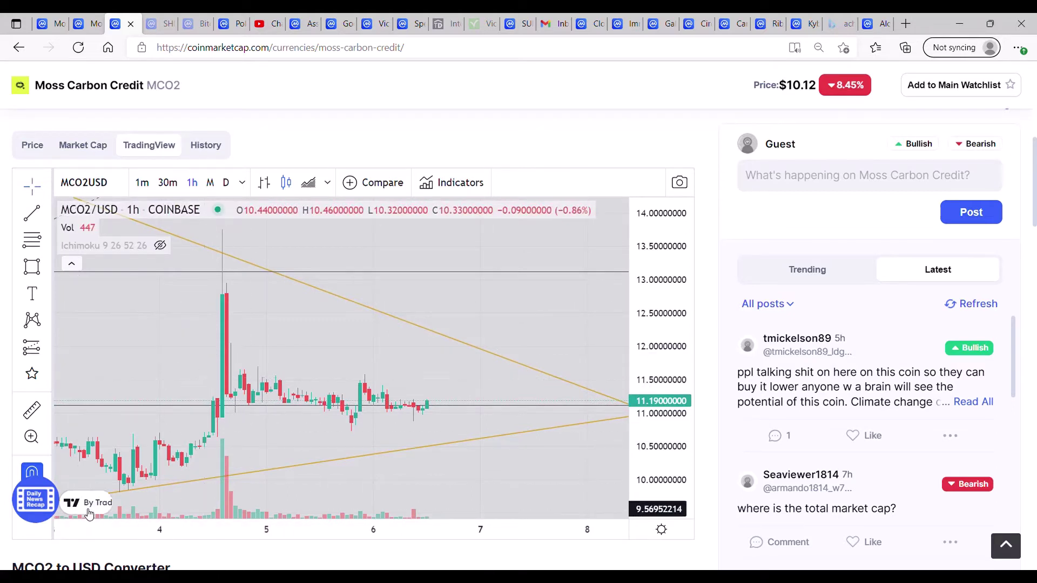
Measure from the 04 Feb candle to about 06 Feb, clear it, then widen and pan the chart
click(31, 410)
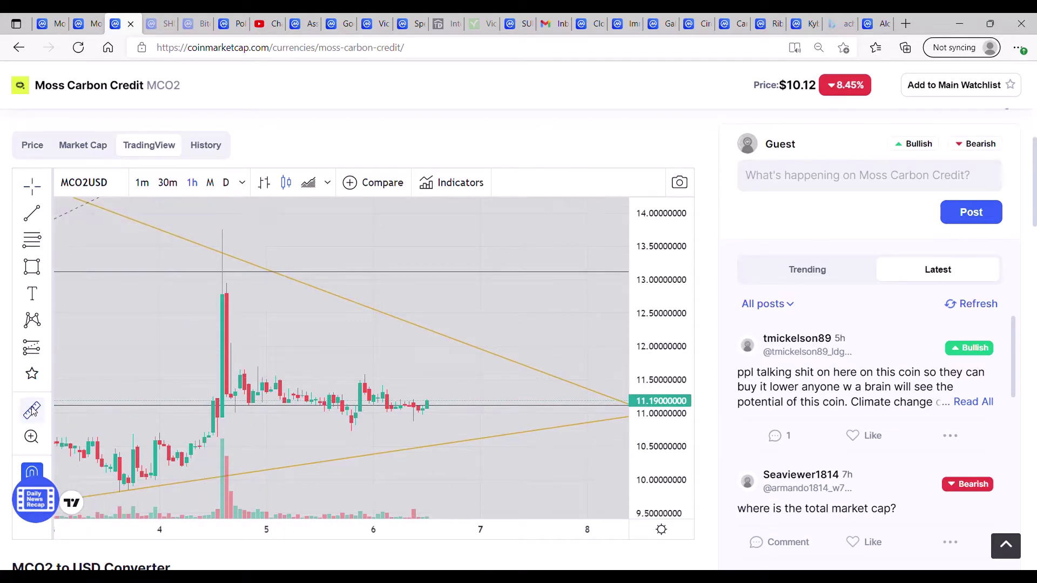
click(218, 410)
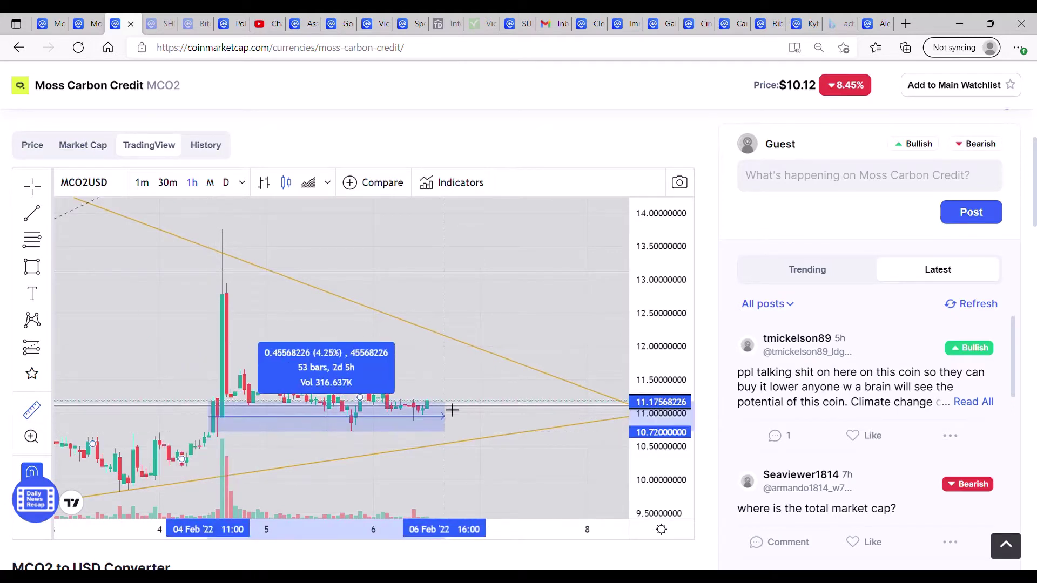
click(431, 411)
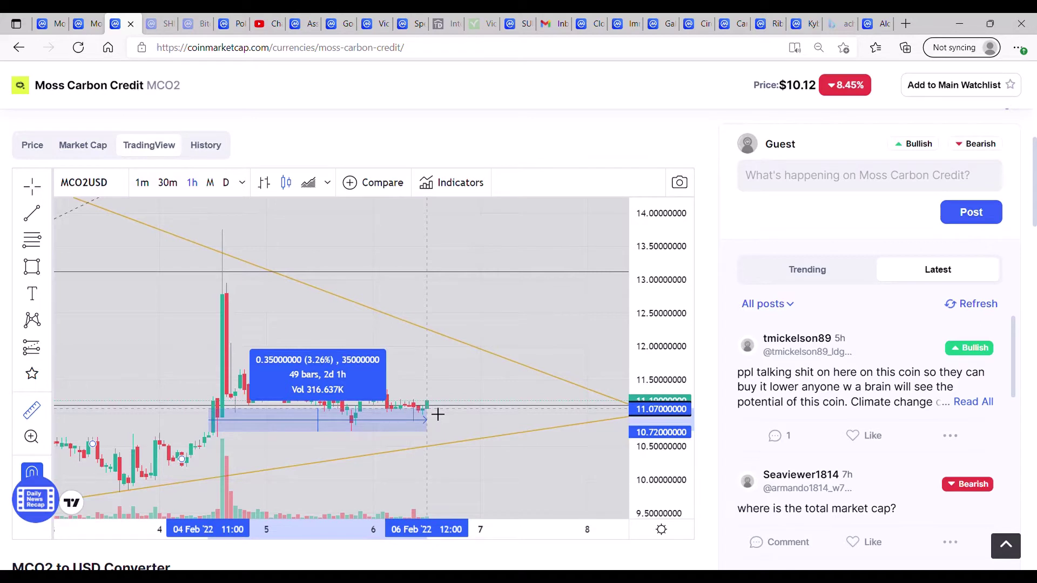
click(428, 412)
click(185, 398)
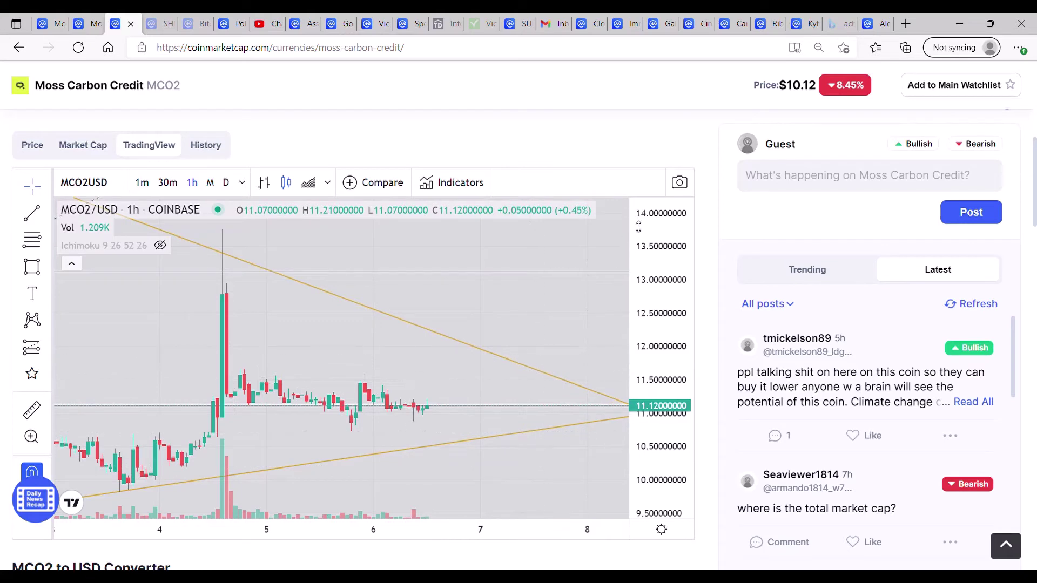
drag(647, 275, 648, 311)
drag(319, 465, 436, 409)
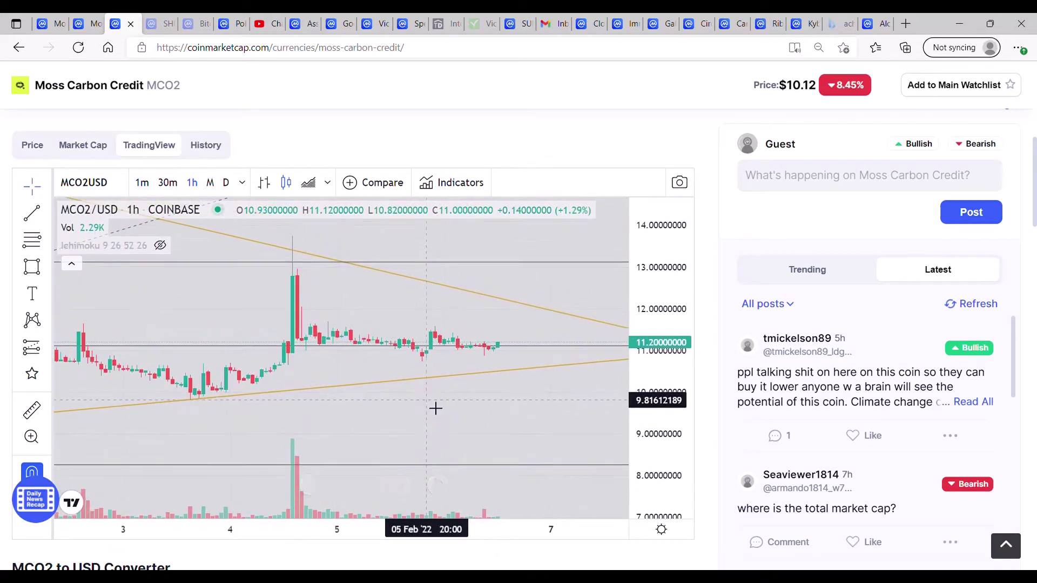
Switch to daily candles and squeeze the price scale so every Fibonacci level shows
click(225, 184)
drag(687, 247, 670, 555)
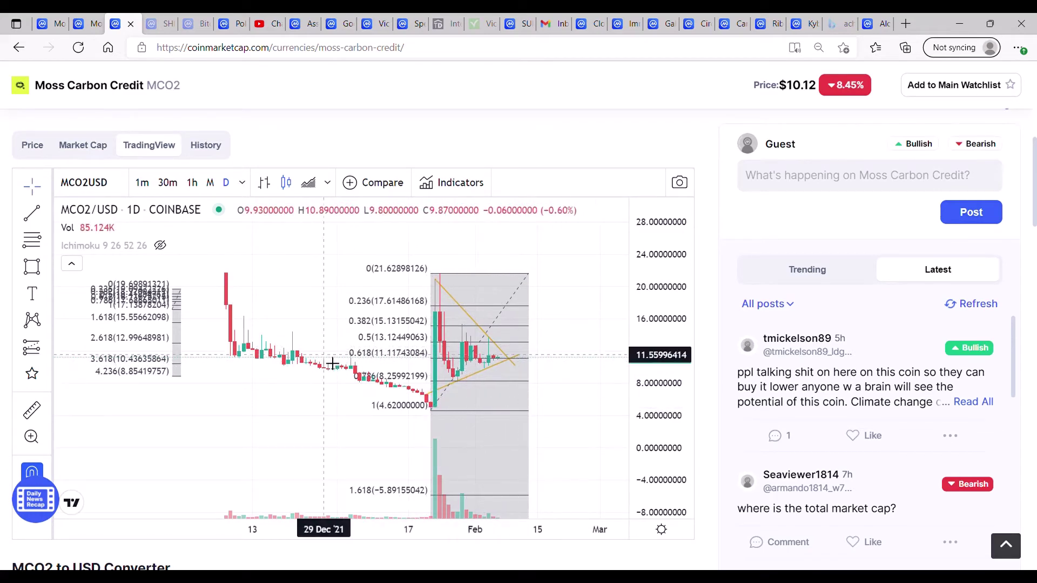
Return to 1h candles, fit the view, compress the price scale and frame the wedge past its apex
click(192, 183)
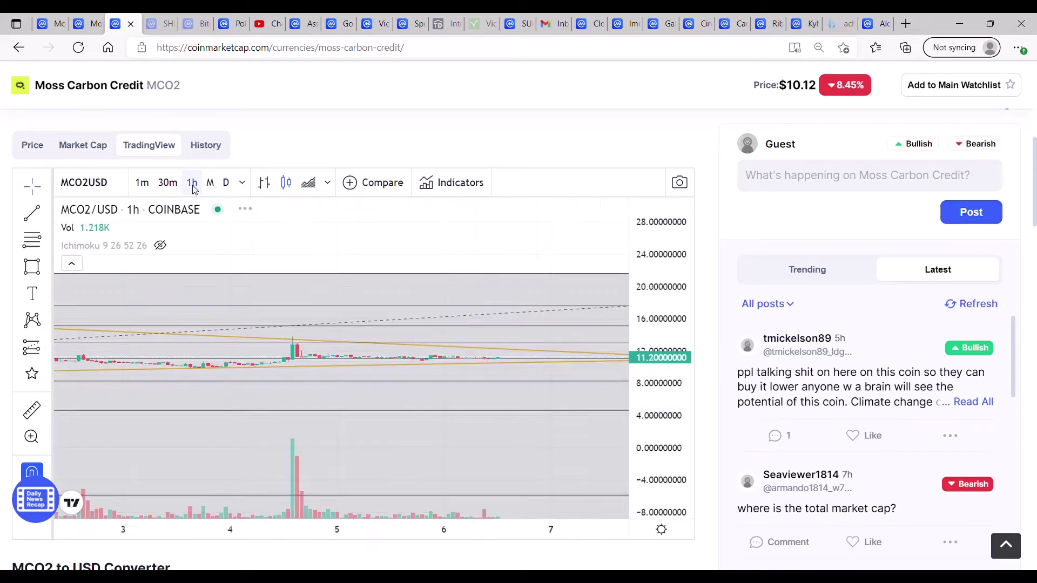
click(439, 486)
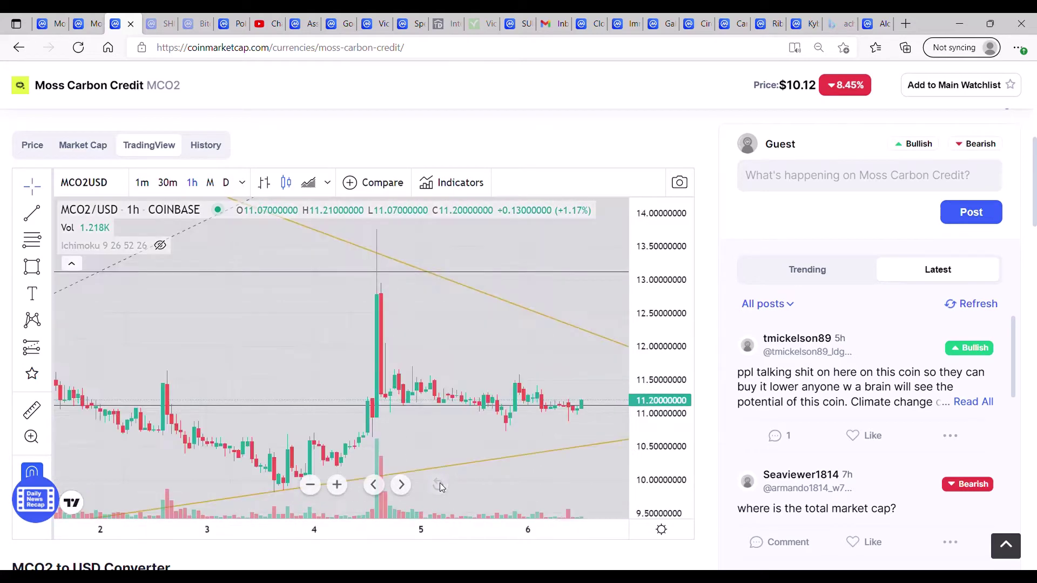
scroll(260, 384, right, 5)
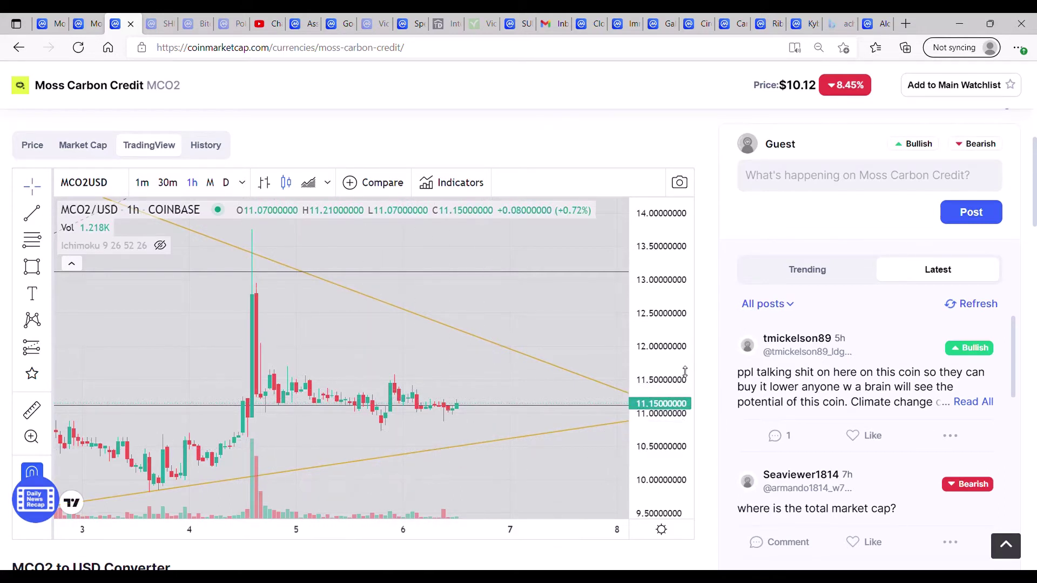
drag(685, 371, 688, 428)
drag(465, 472, 352, 439)
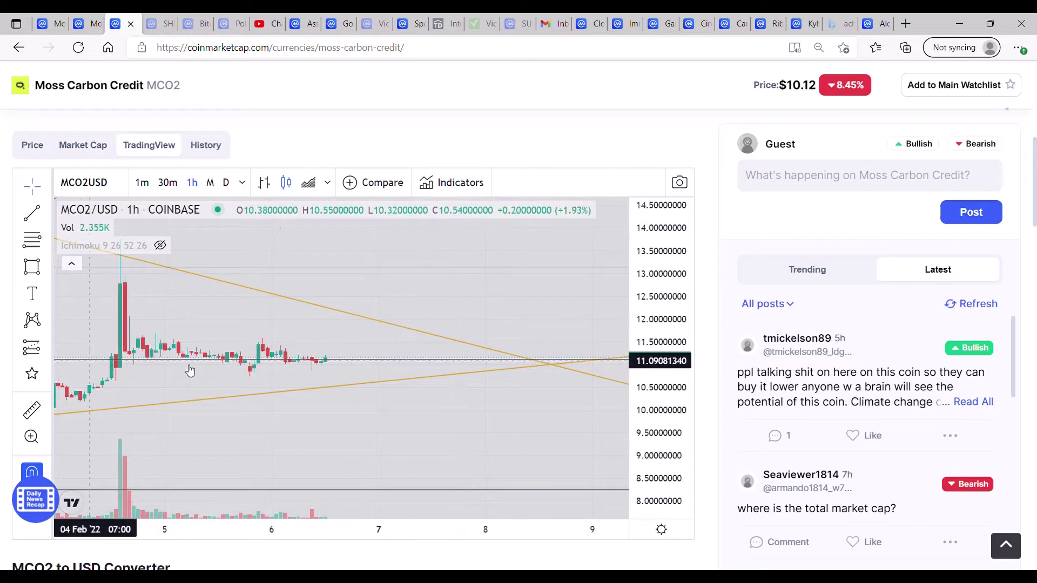
drag(583, 428, 389, 428)
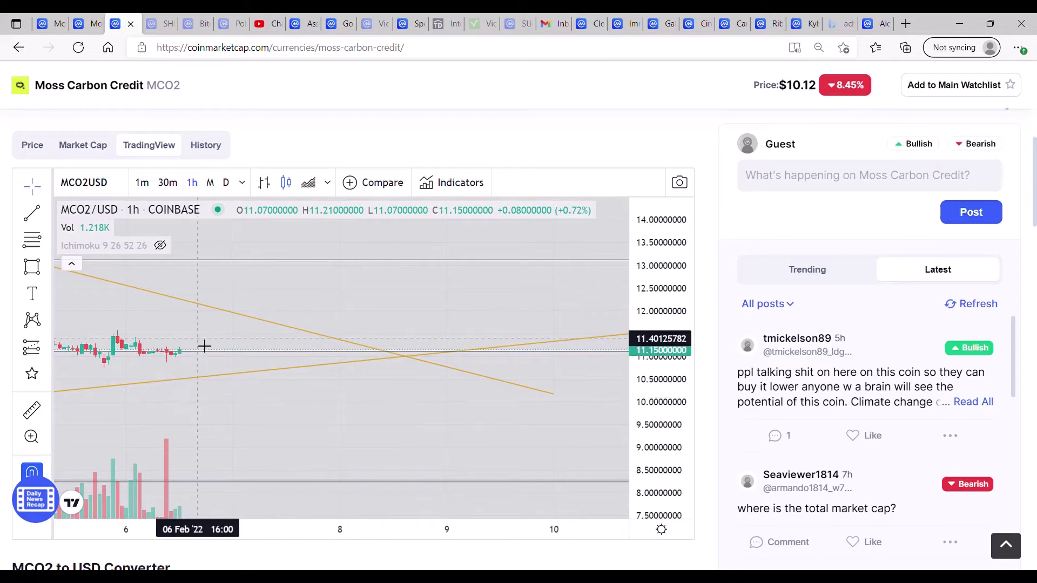
drag(204, 345, 385, 383)
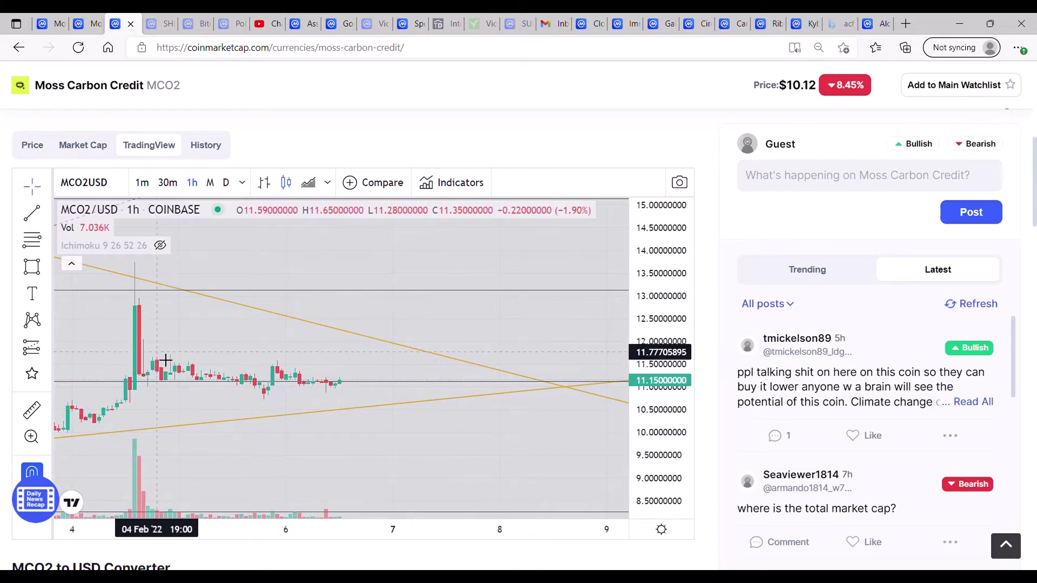
click(31, 215)
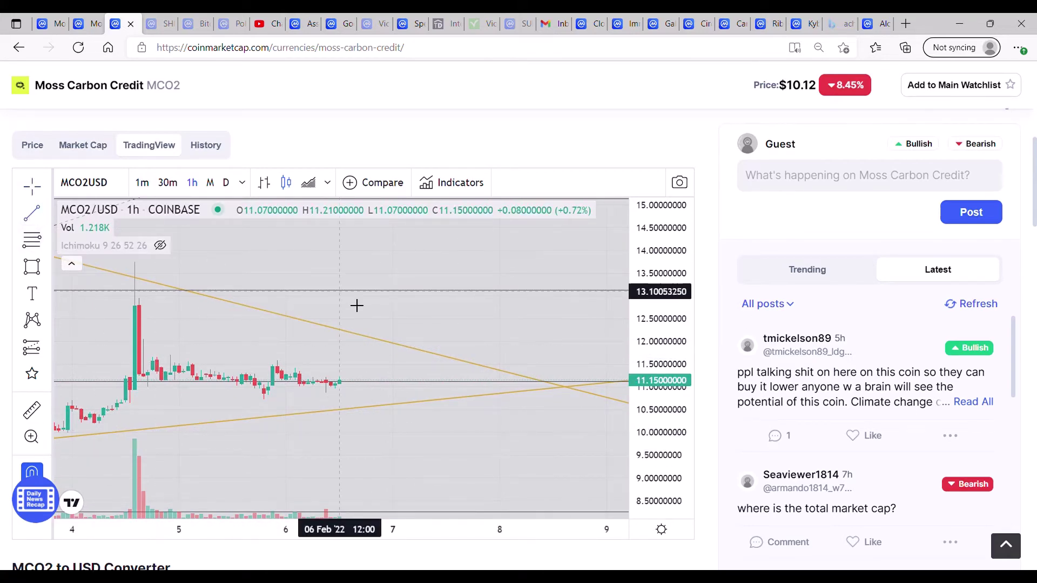
click(154, 359)
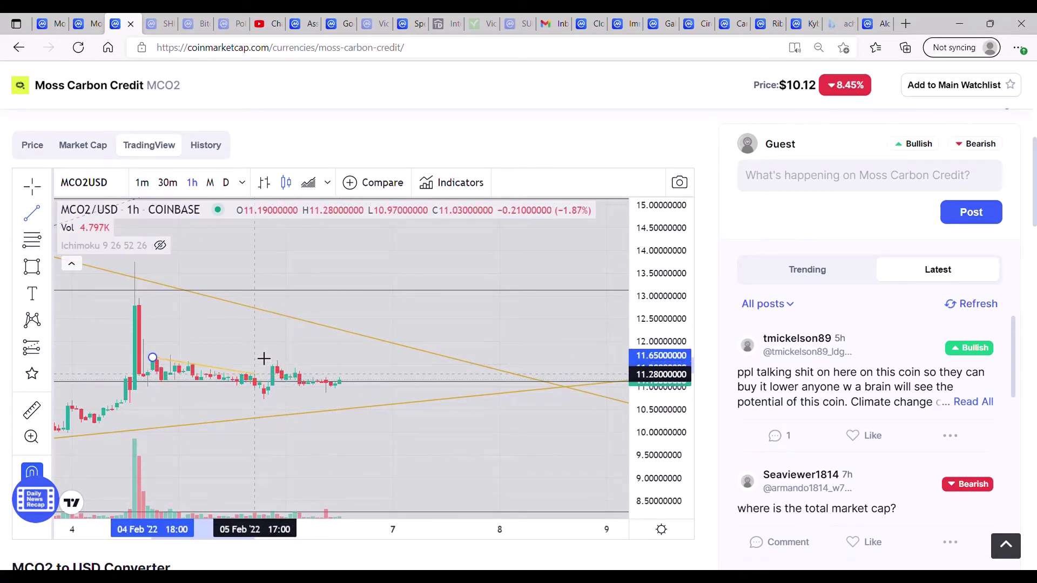
click(397, 360)
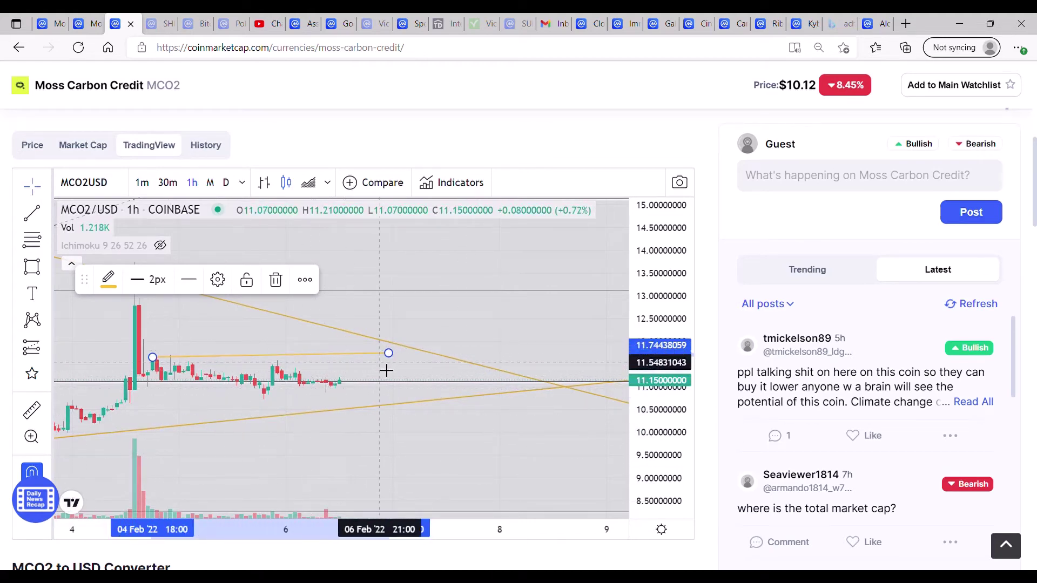
key(Delete)
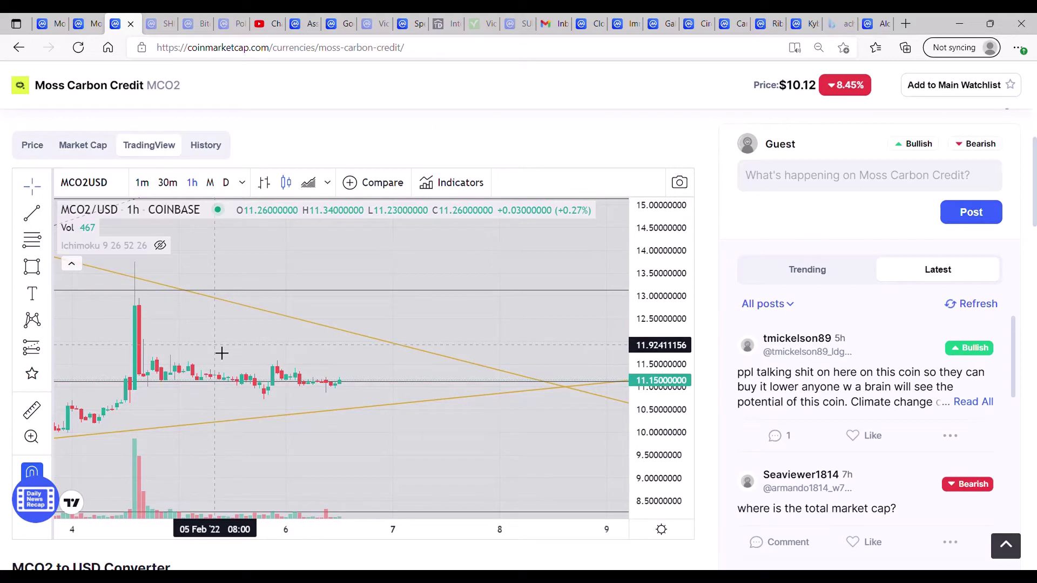
Go to 1-minute candles, fit the view, then change the interval to 5 minutes
click(143, 189)
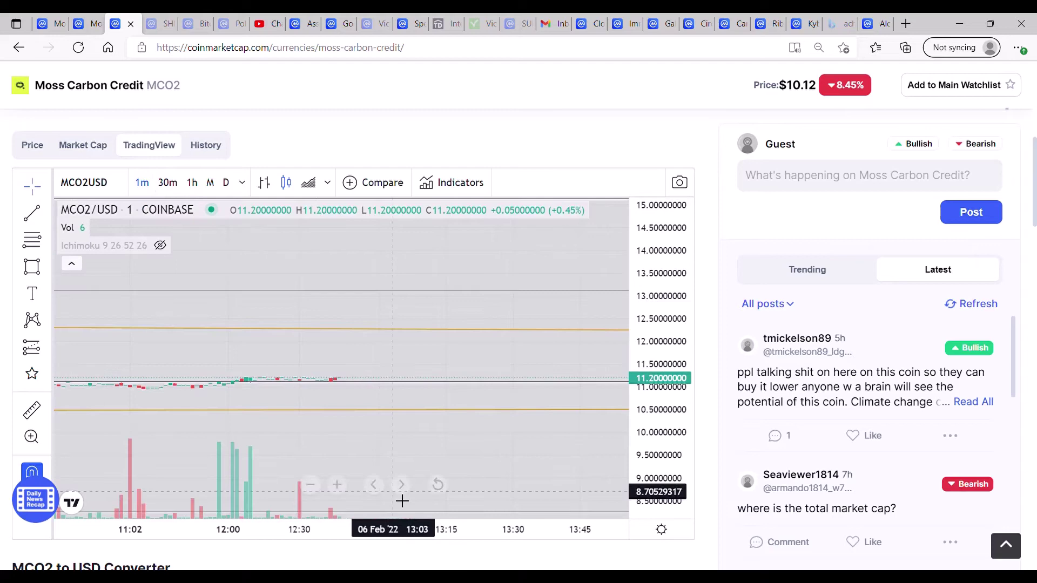
click(438, 485)
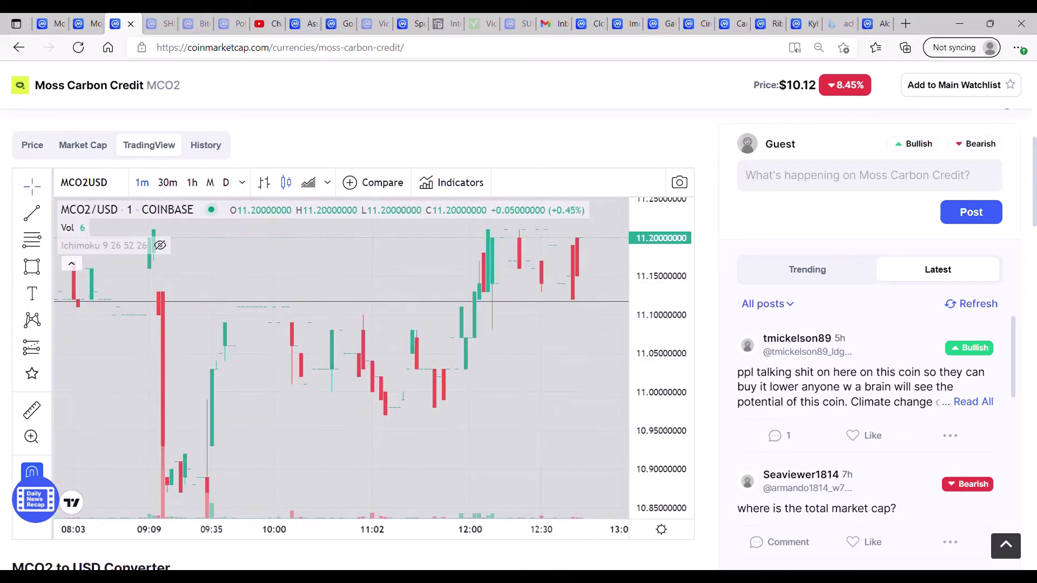
click(238, 183)
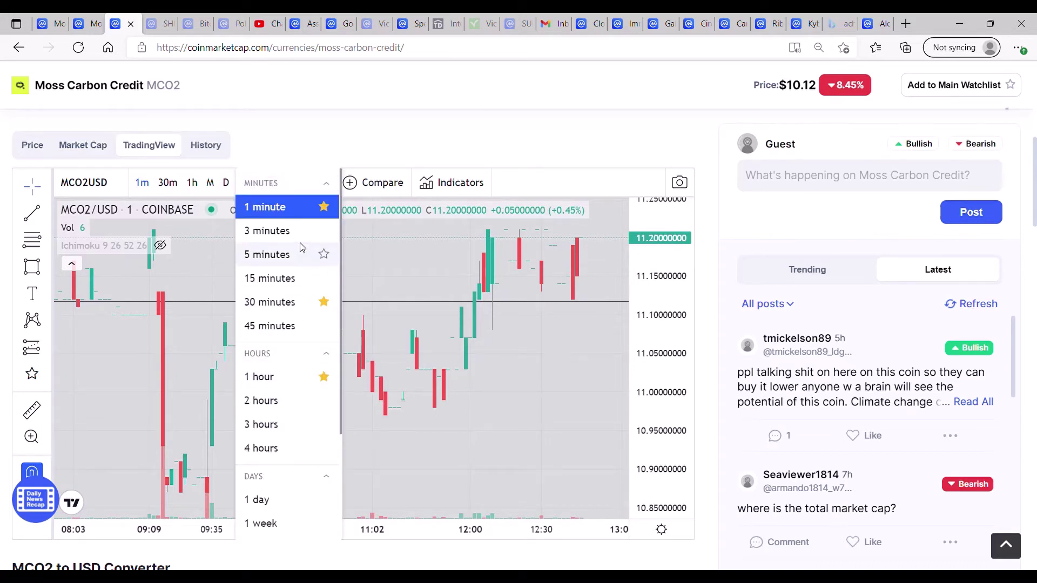
click(271, 255)
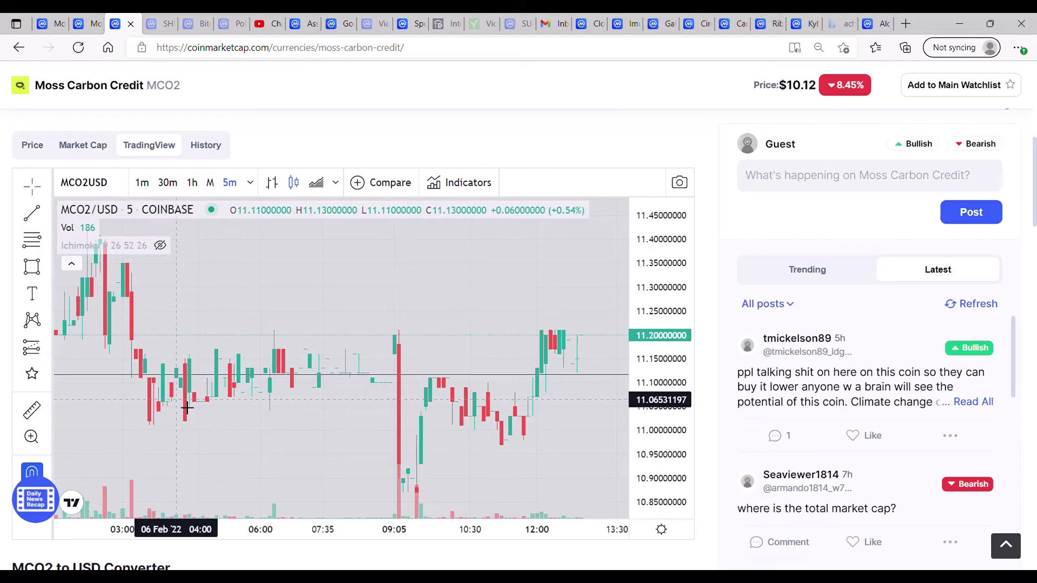
Pan across 6 Feb up to 15:00 and widen the price scale to about 10.6–11.4
drag(106, 368, 255, 374)
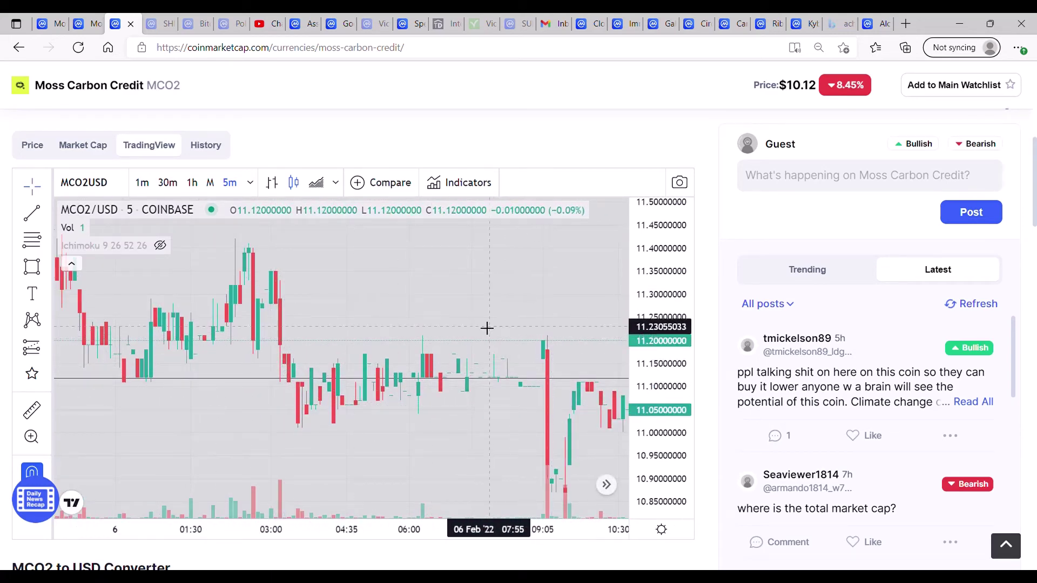
drag(486, 326, 225, 271)
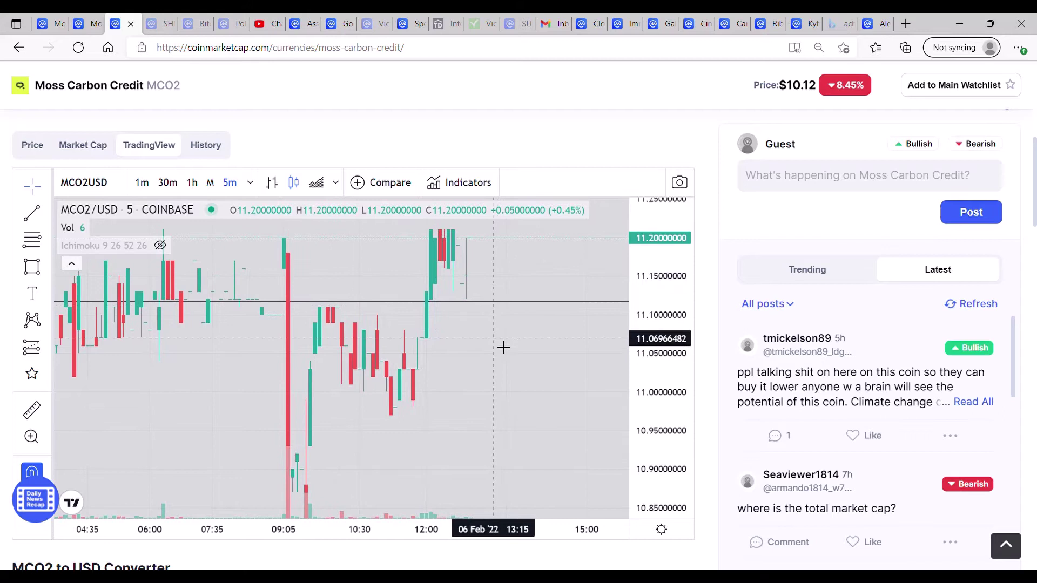
drag(656, 328, 618, 472)
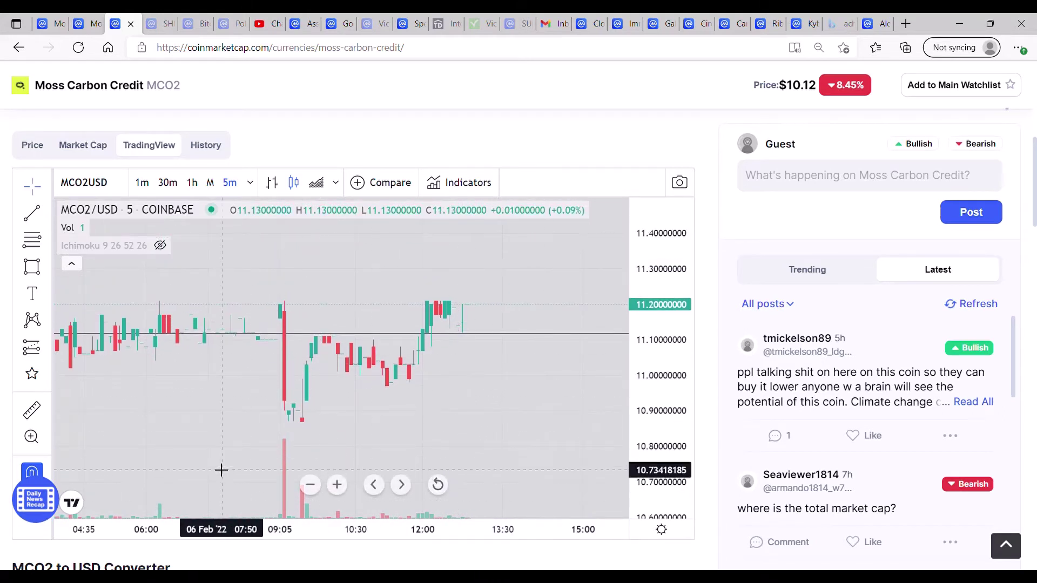
Return to 1h candles and pan back to the 23–27 January rally to see the whole wedge
click(192, 182)
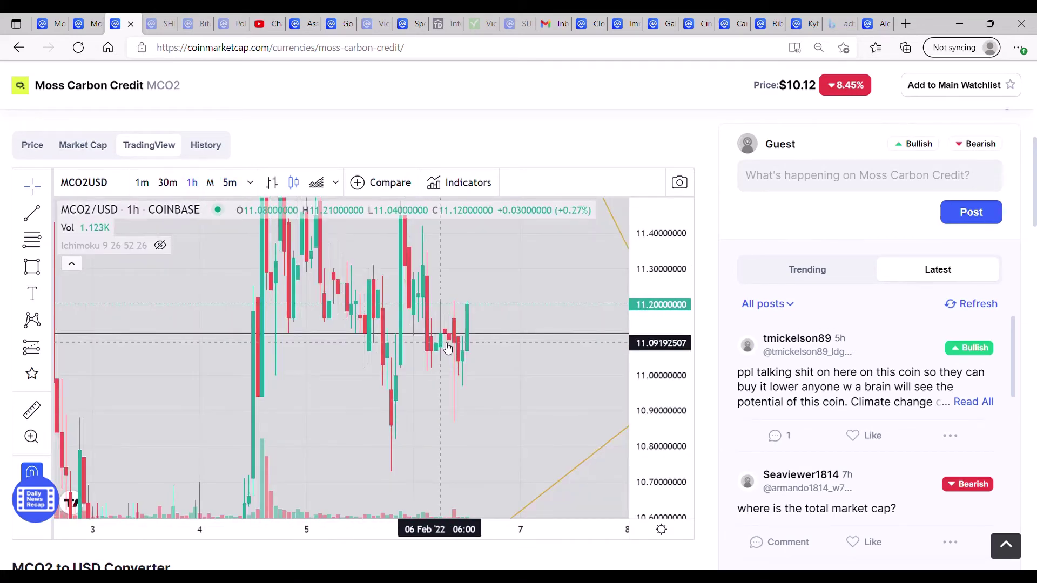
drag(660, 281, 643, 460)
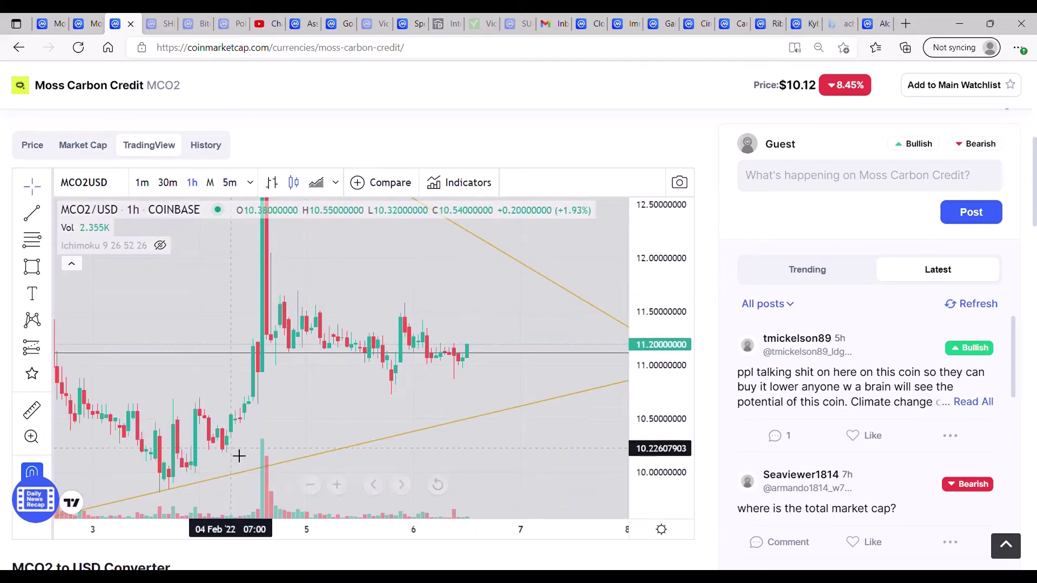
drag(202, 306, 590, 372)
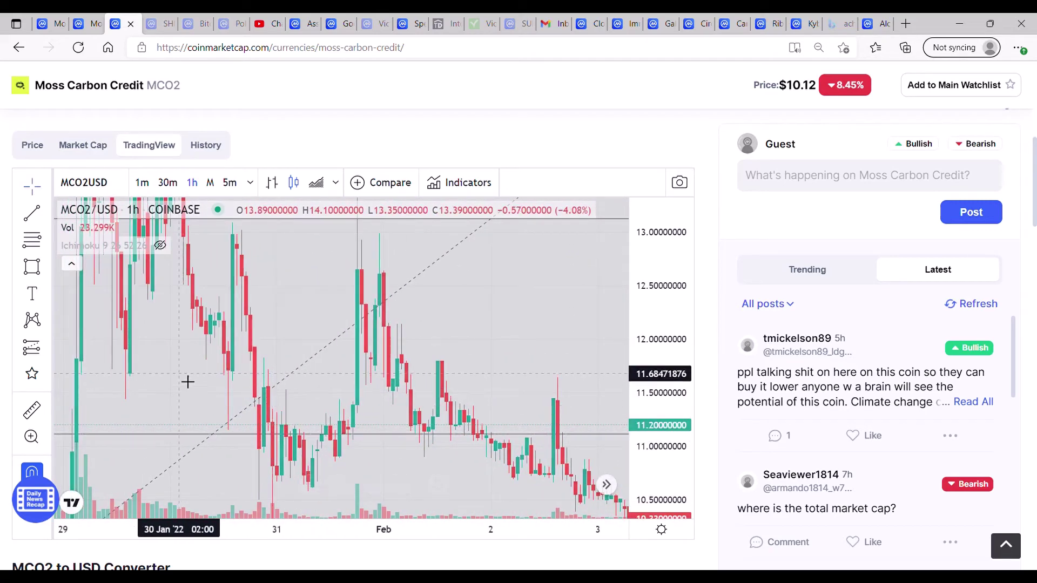
drag(187, 382, 373, 381)
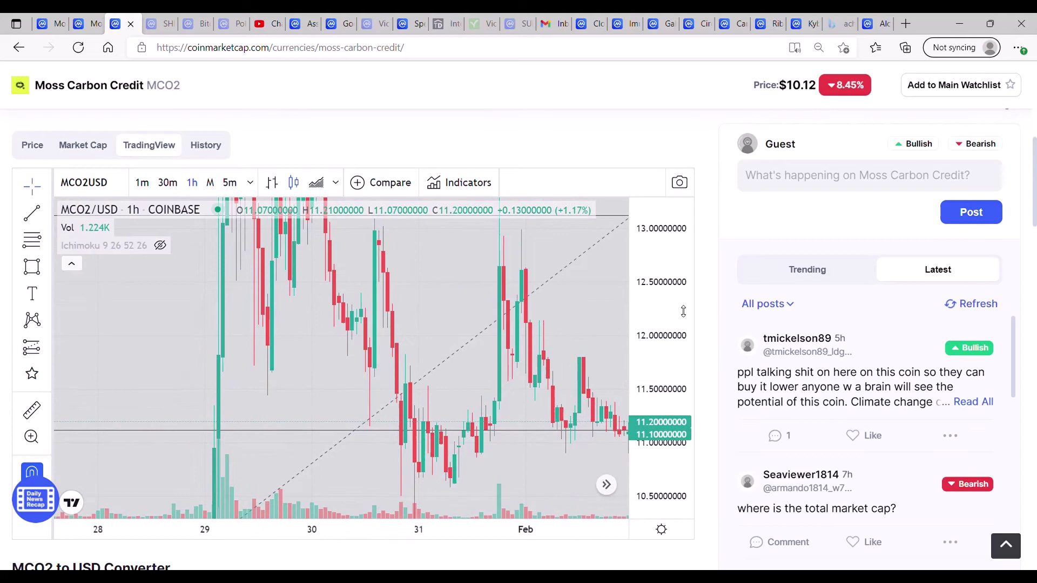
drag(666, 288, 665, 410)
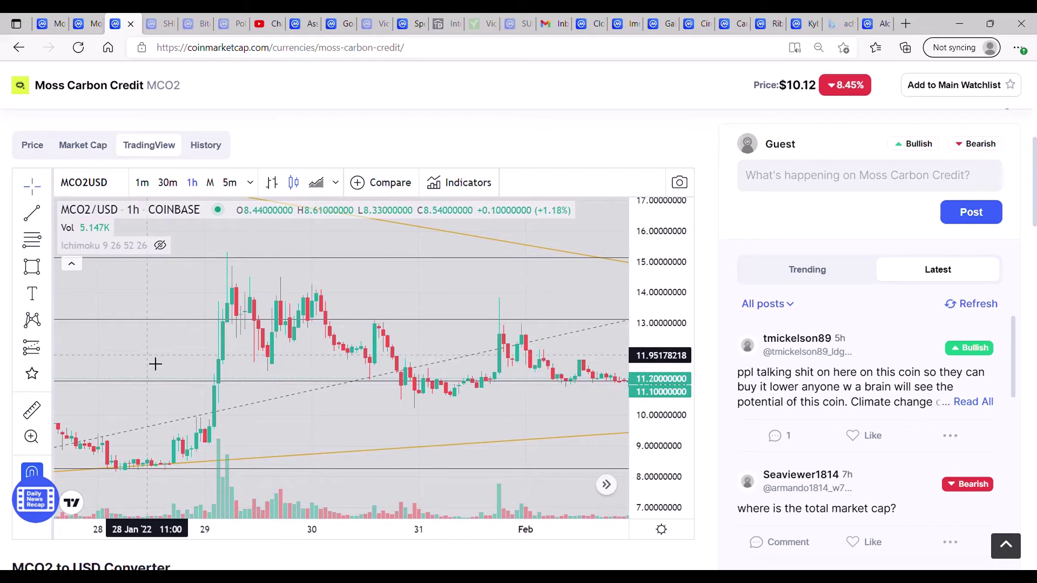
drag(211, 376, 364, 370)
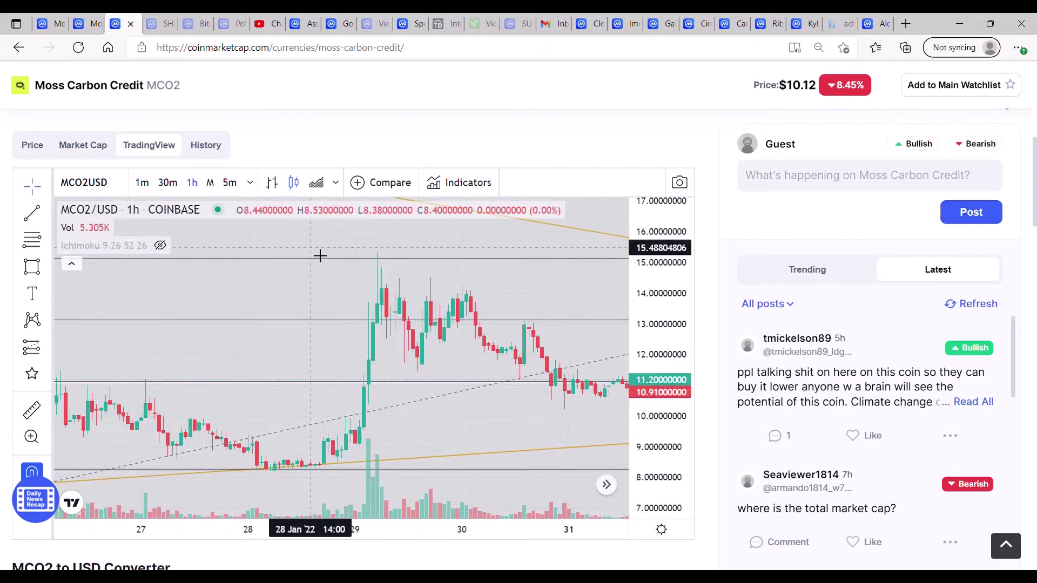
drag(252, 380, 468, 469)
drag(149, 454, 380, 458)
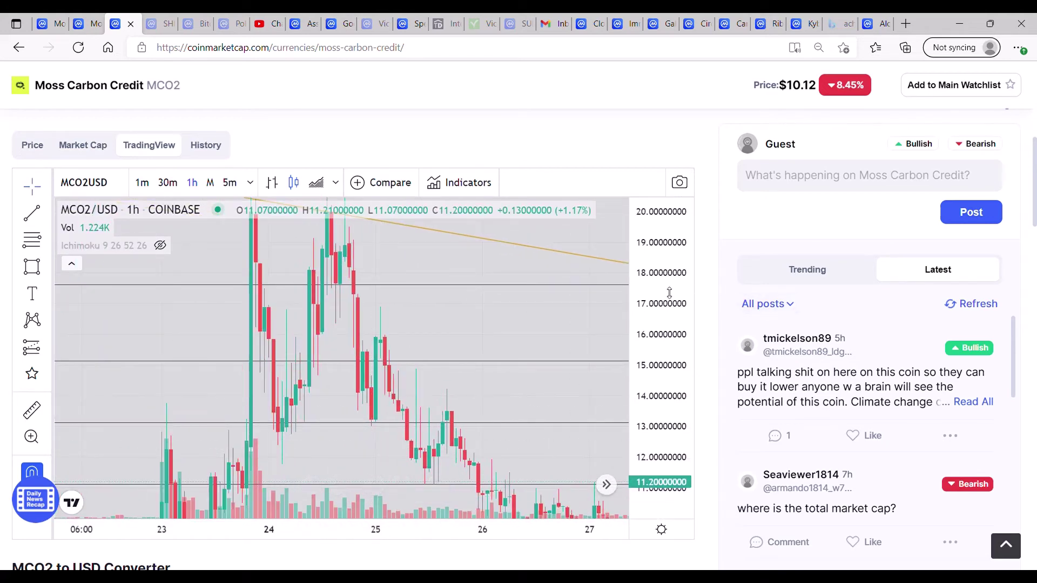
drag(670, 293, 670, 346)
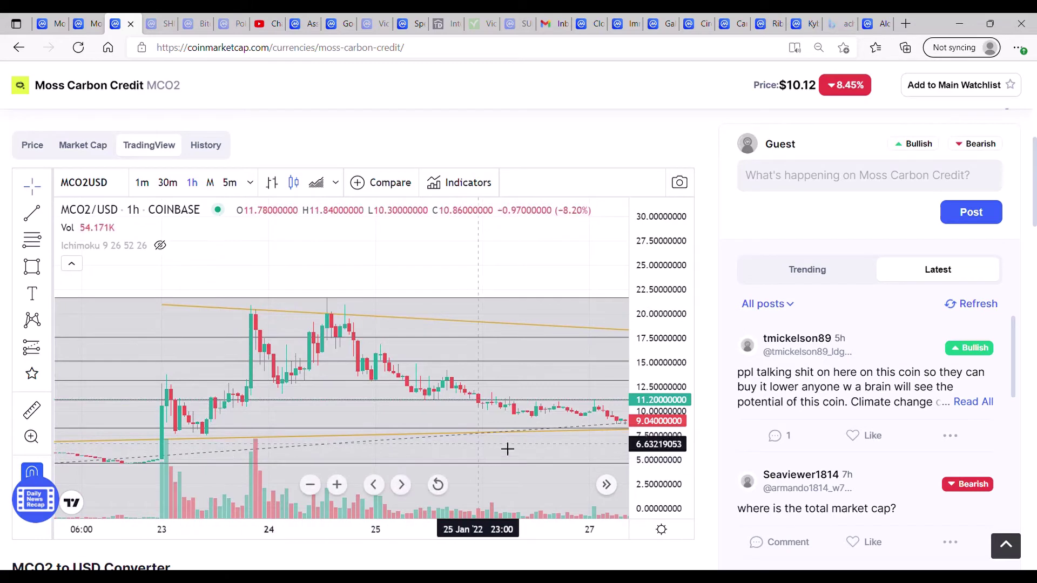
Jump to the latest candles and rescale so days 4 through 8 fill the pane
click(605, 484)
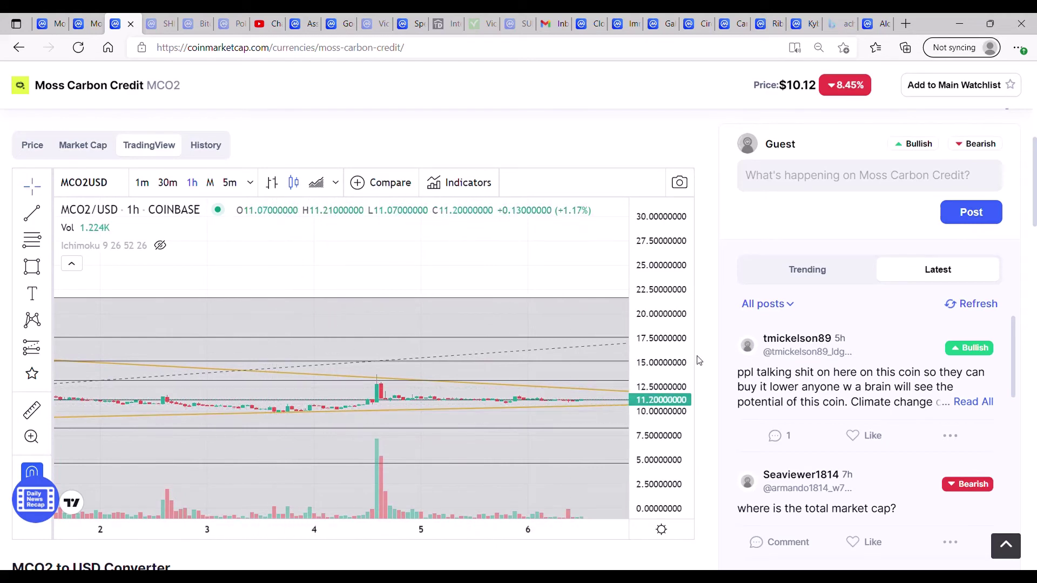
drag(675, 393, 667, 259)
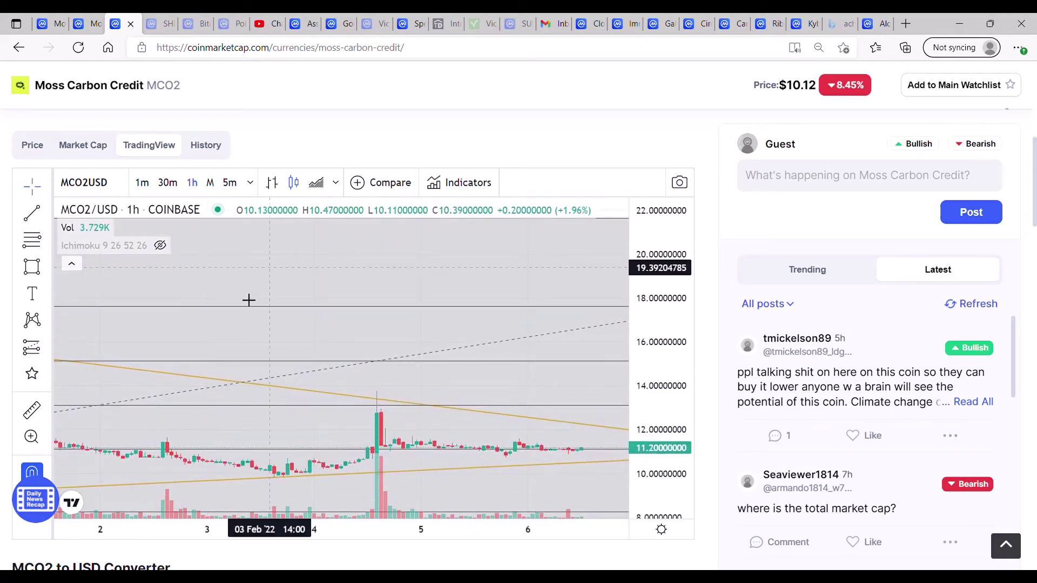
drag(222, 324, 178, 210)
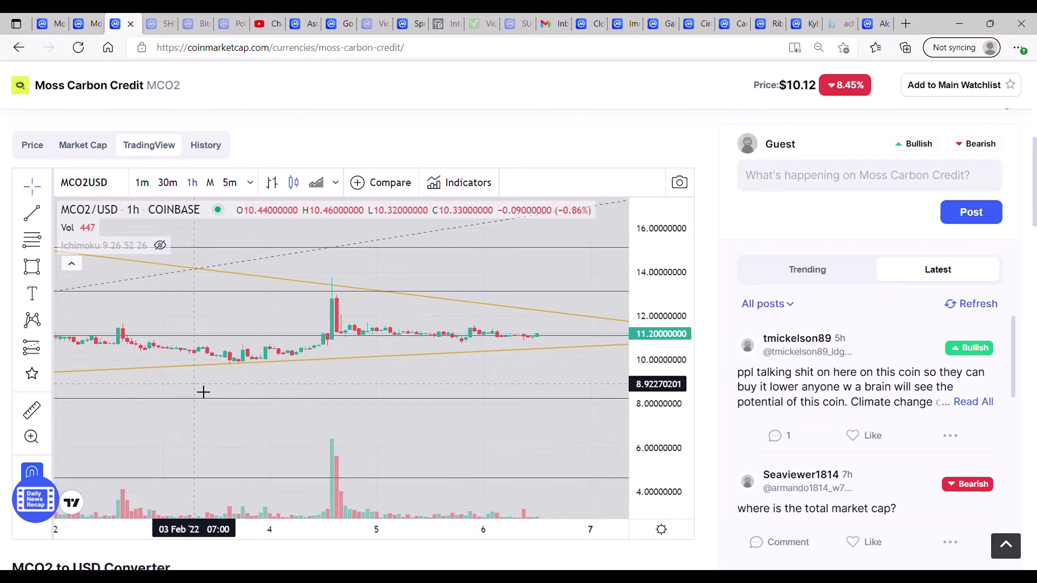
drag(660, 393, 662, 291)
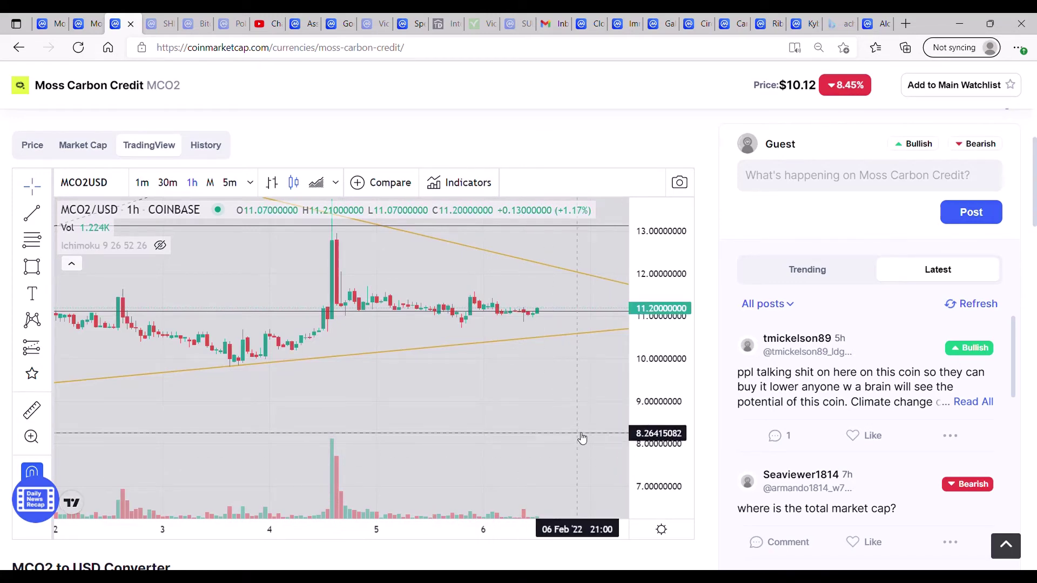
drag(562, 417, 382, 436)
drag(650, 370, 649, 348)
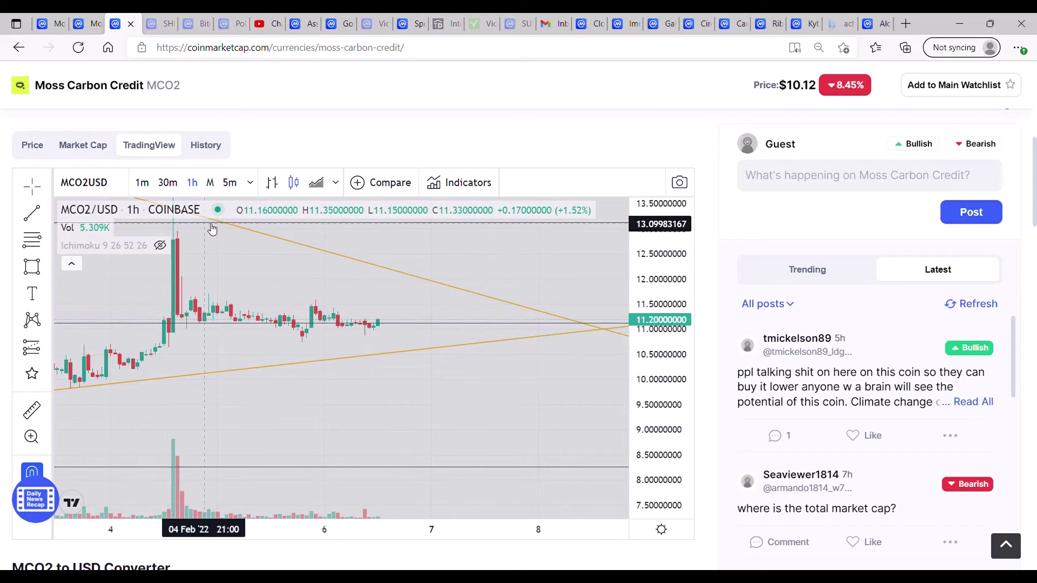
Switch to 1-day candles and zoom the price scale out to show the 1.618 Fibonacci level
click(249, 185)
click(263, 496)
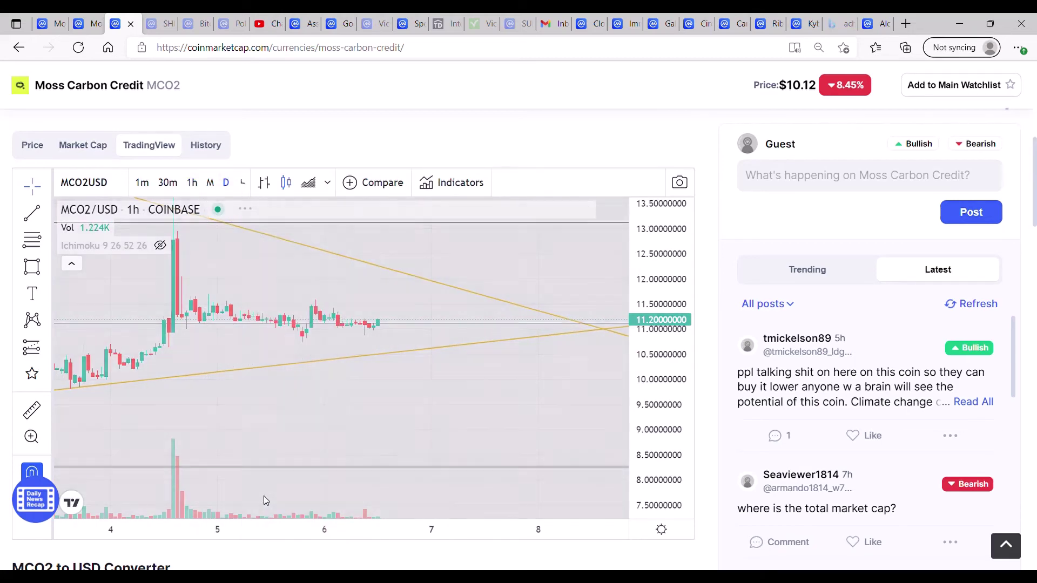
drag(654, 269, 655, 378)
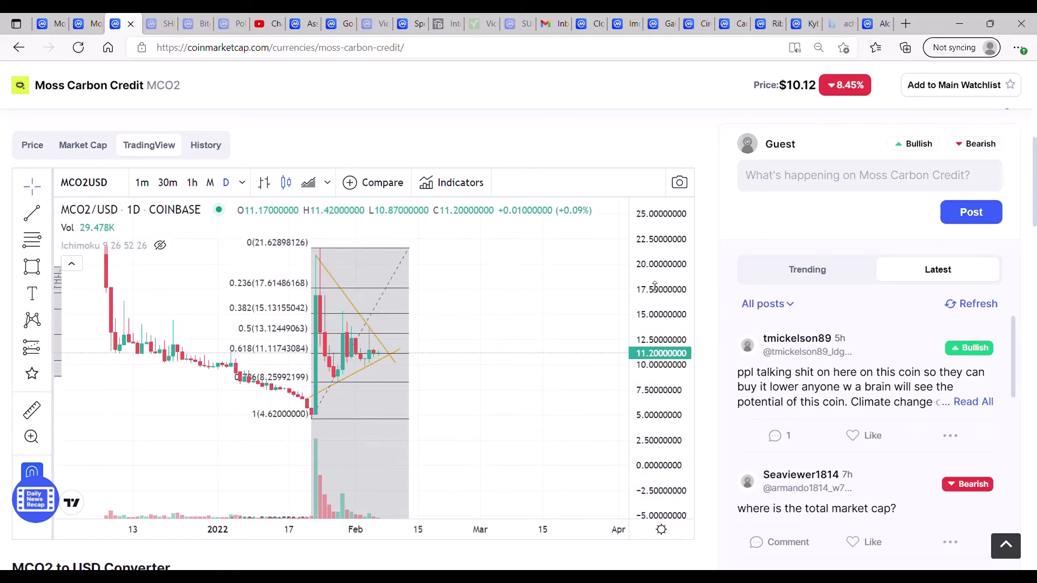
drag(654, 291, 668, 366)
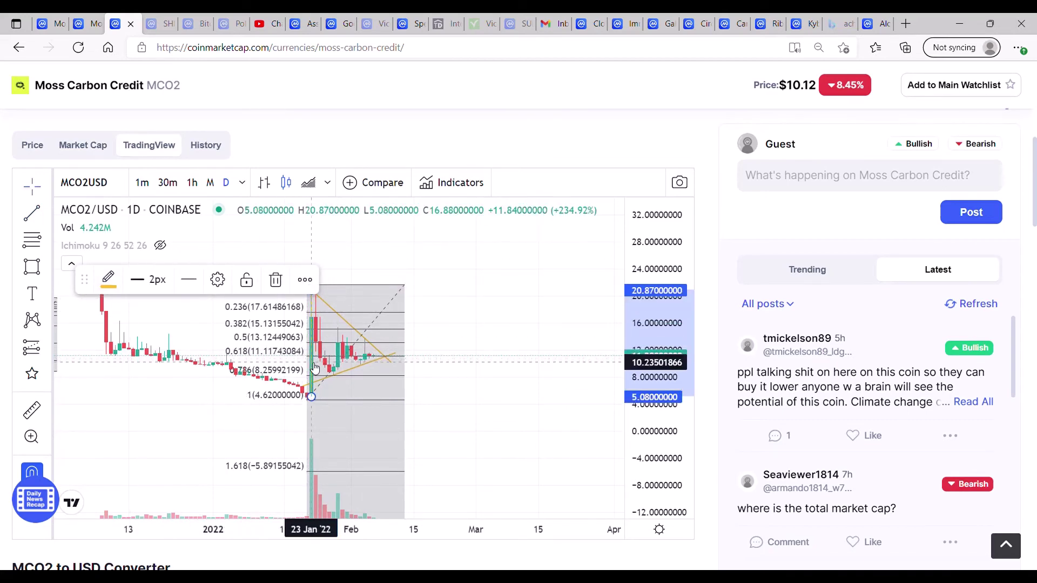
Flip the vertical wedge-height projection line to point upward from the wedge apex
drag(315, 368, 381, 436)
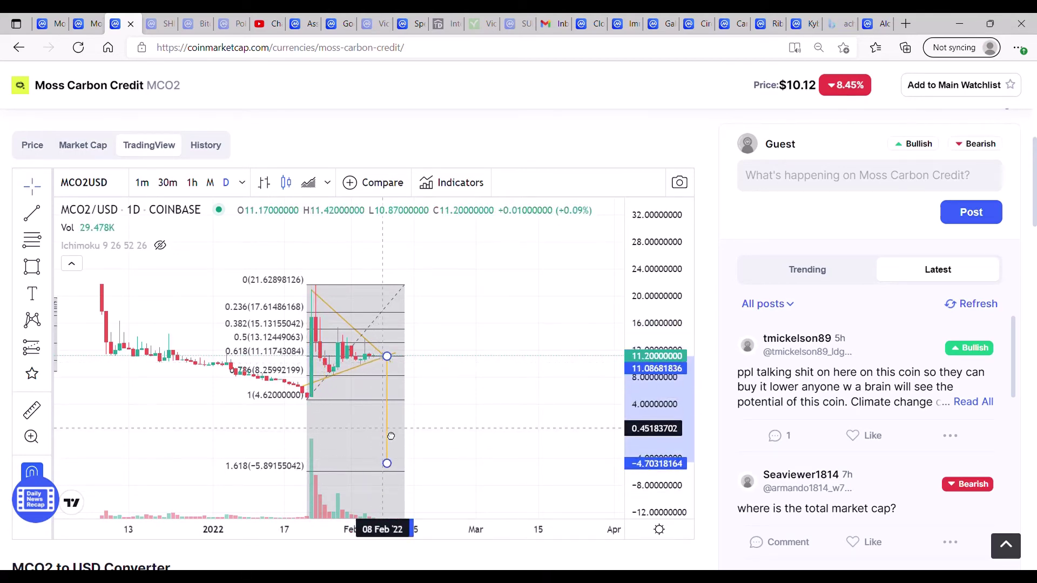
drag(391, 436, 392, 323)
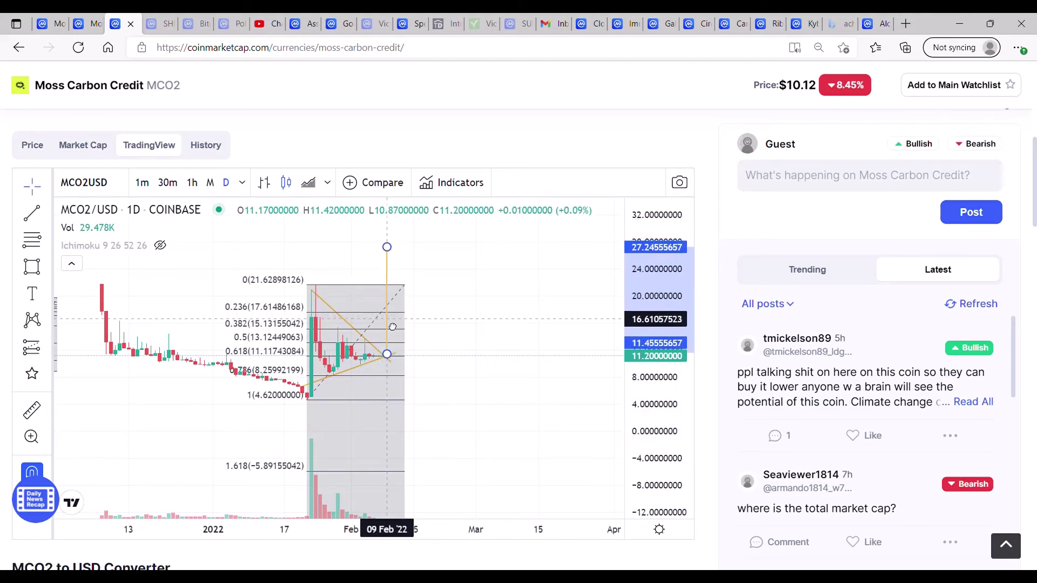
click(393, 327)
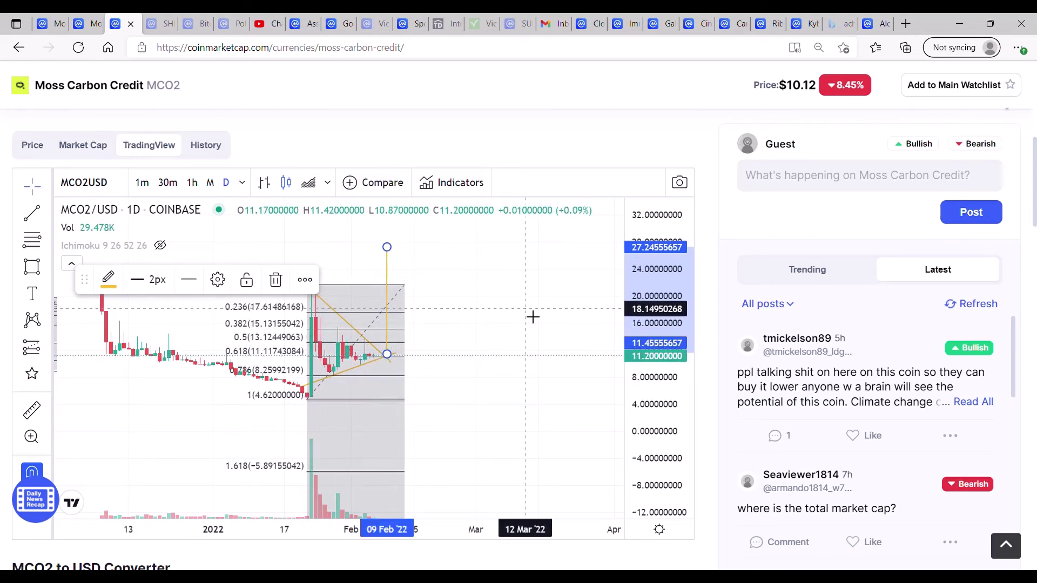
Choose the Horizontal Line tool for the 24.5 target, then switch to the first browser tab
click(50, 214)
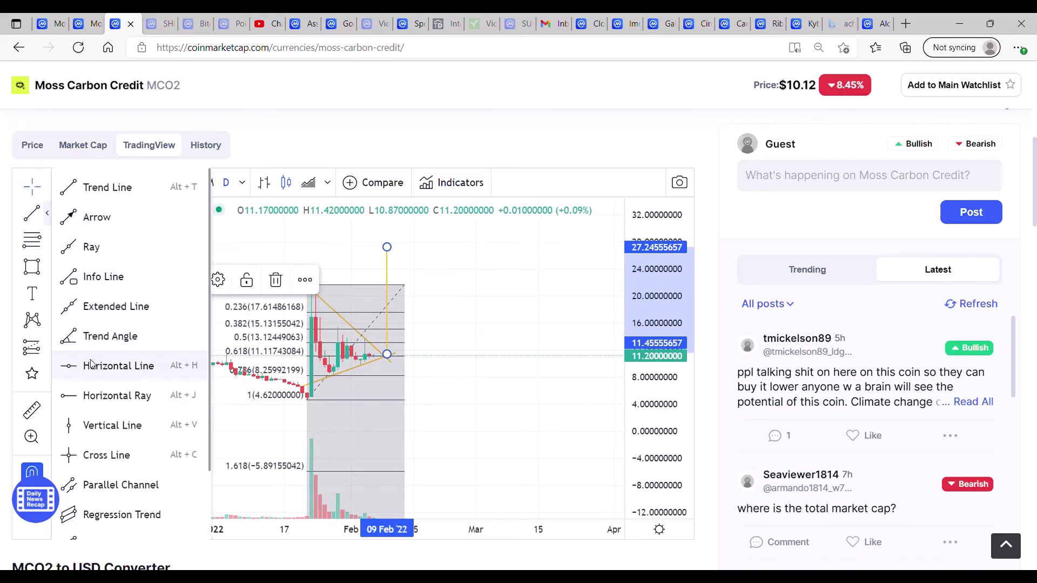
click(119, 367)
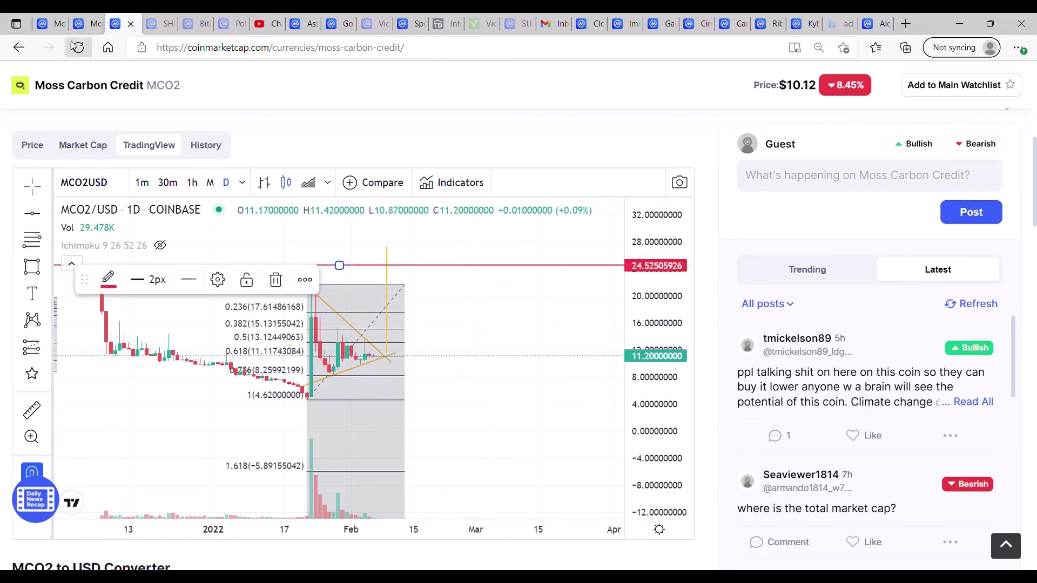
click(57, 27)
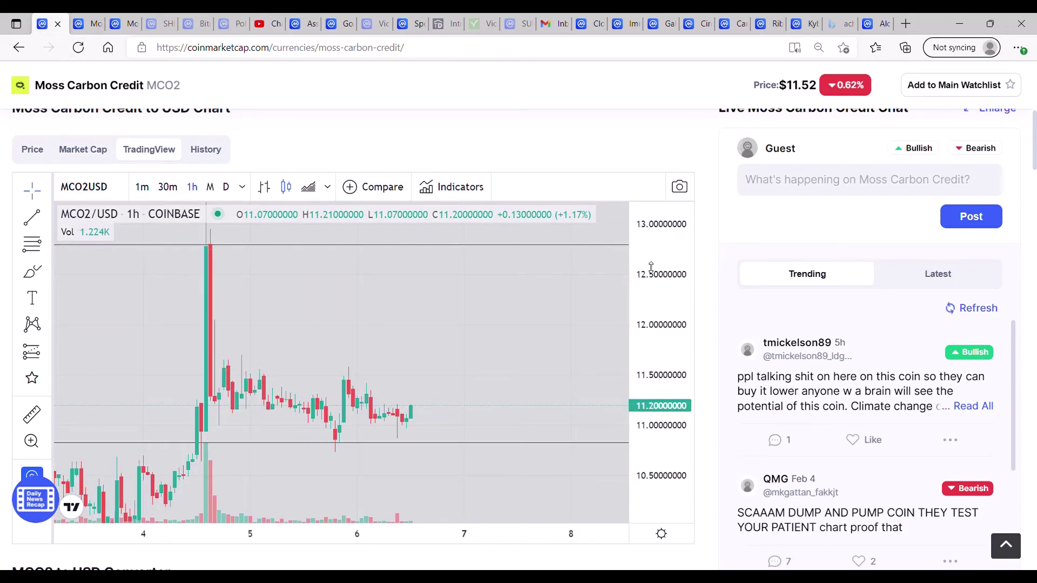
Zoom out the first tab's chart, rescale the second tab's 5-minute chart, then return to the Fibonacci tab
drag(654, 315, 659, 533)
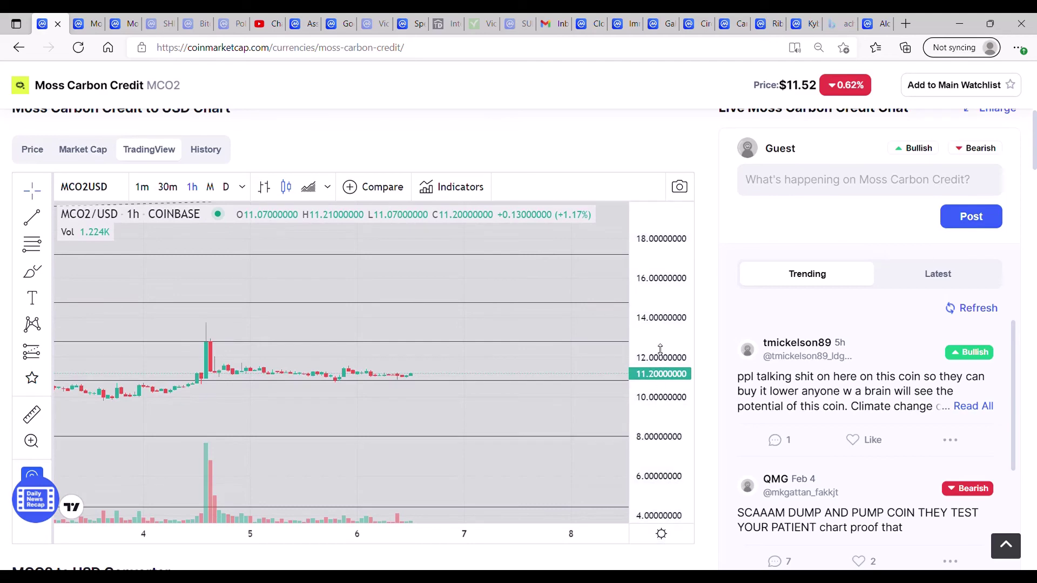
drag(660, 308, 659, 403)
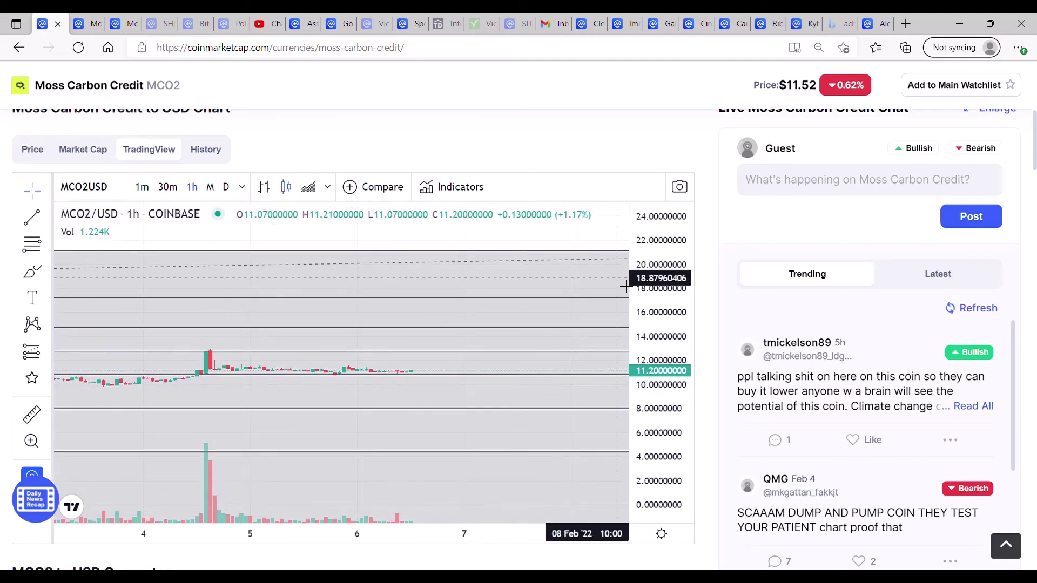
click(92, 27)
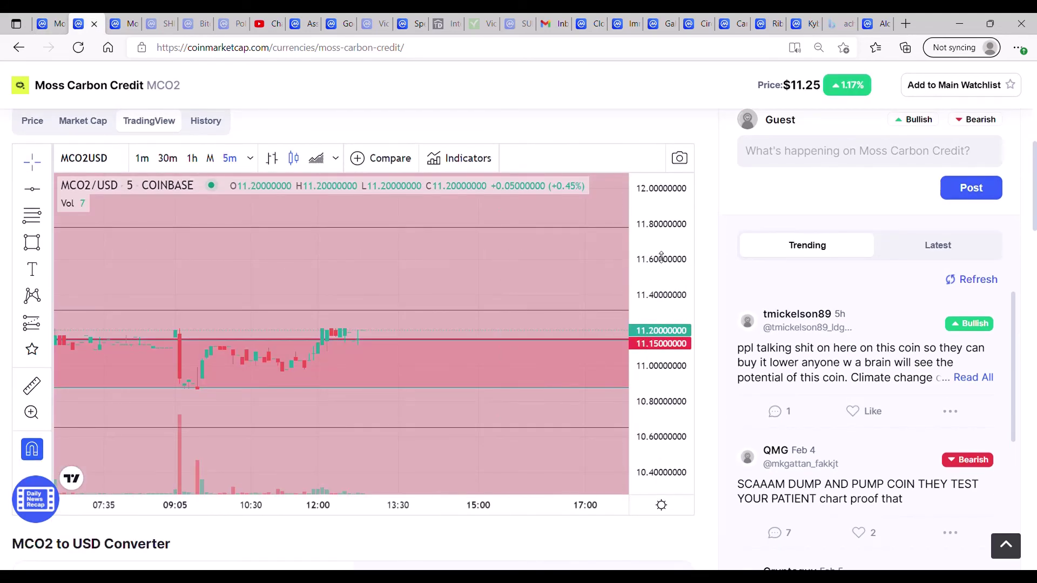
drag(662, 257, 649, 536)
drag(657, 247, 631, 17)
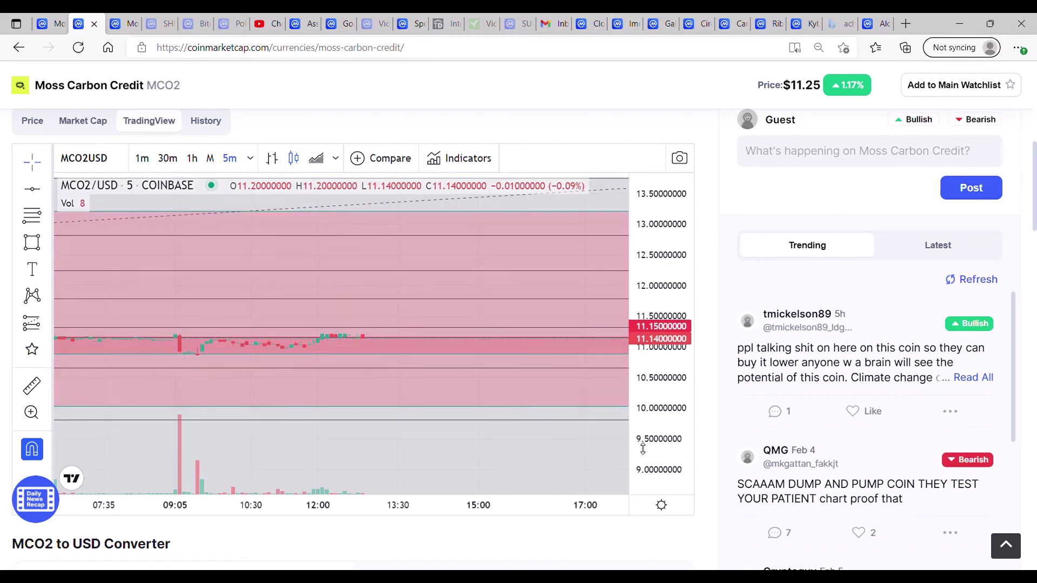
drag(657, 432, 673, 192)
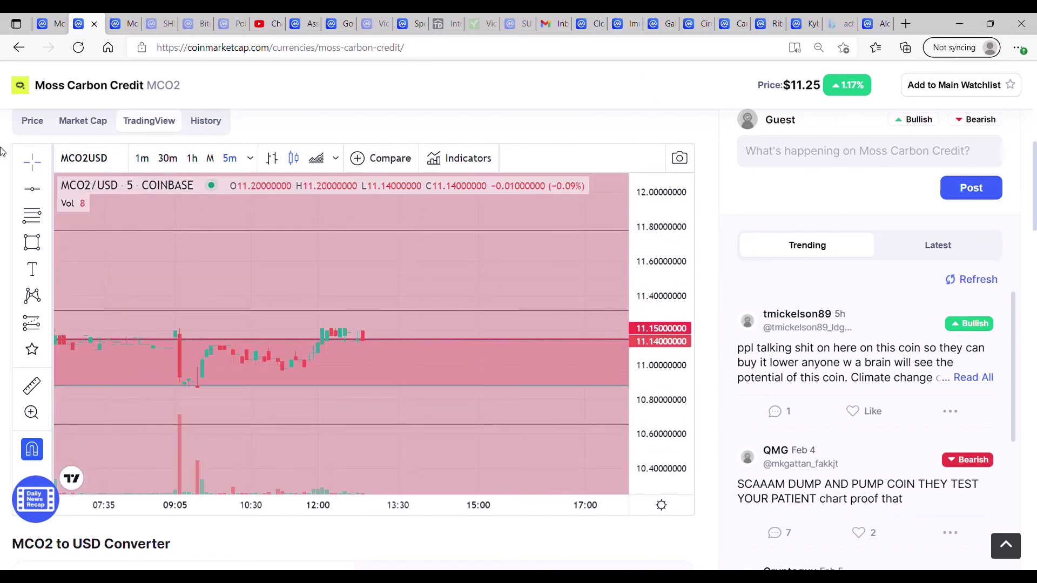
click(120, 27)
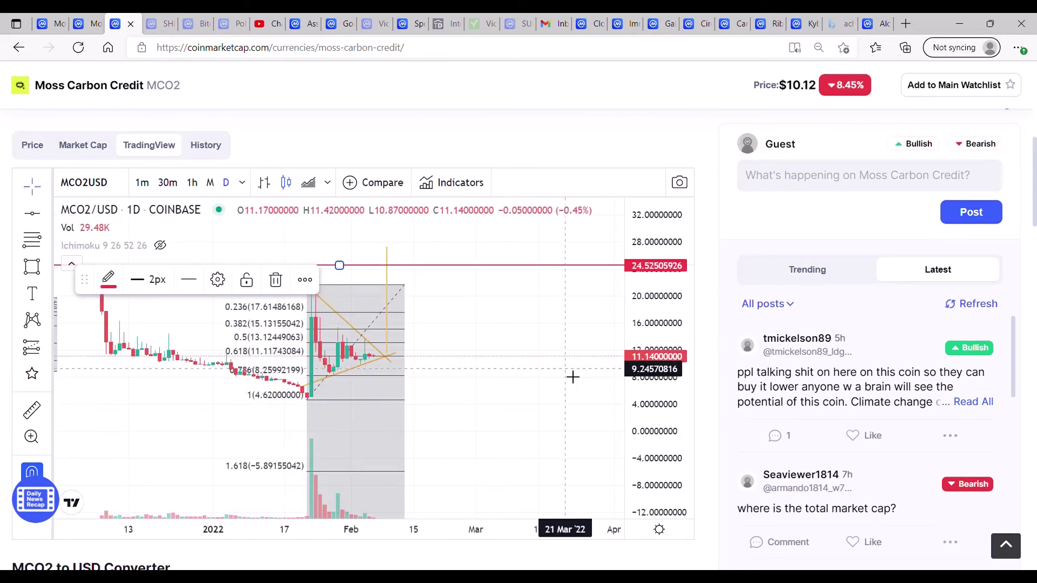
Bring the 24.5 target line into view, then switch to 1h candles and reset the zoom
drag(649, 387, 631, 212)
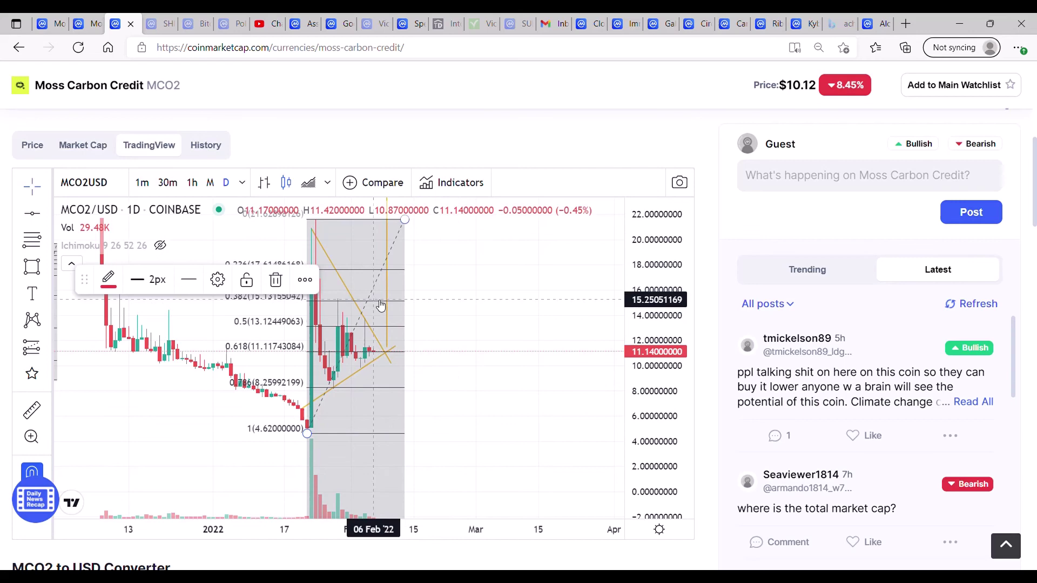
drag(638, 265, 640, 291)
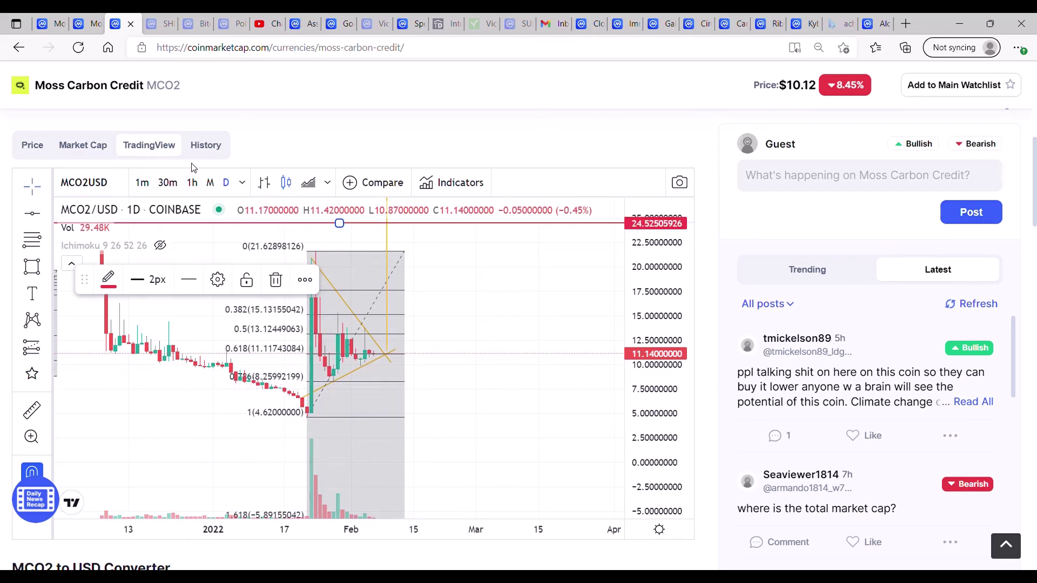
click(193, 184)
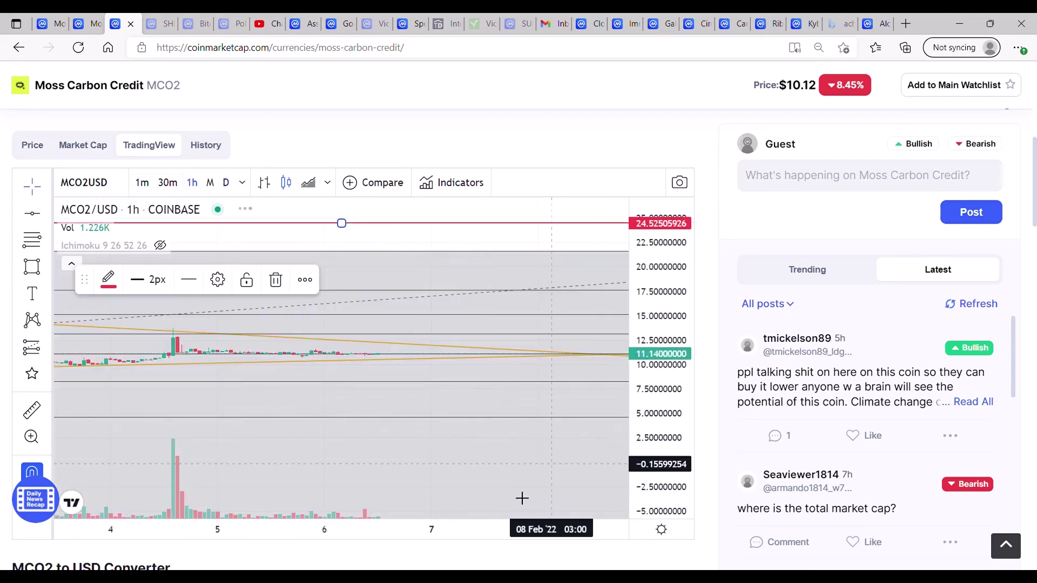
mouse_move(486, 495)
click(446, 486)
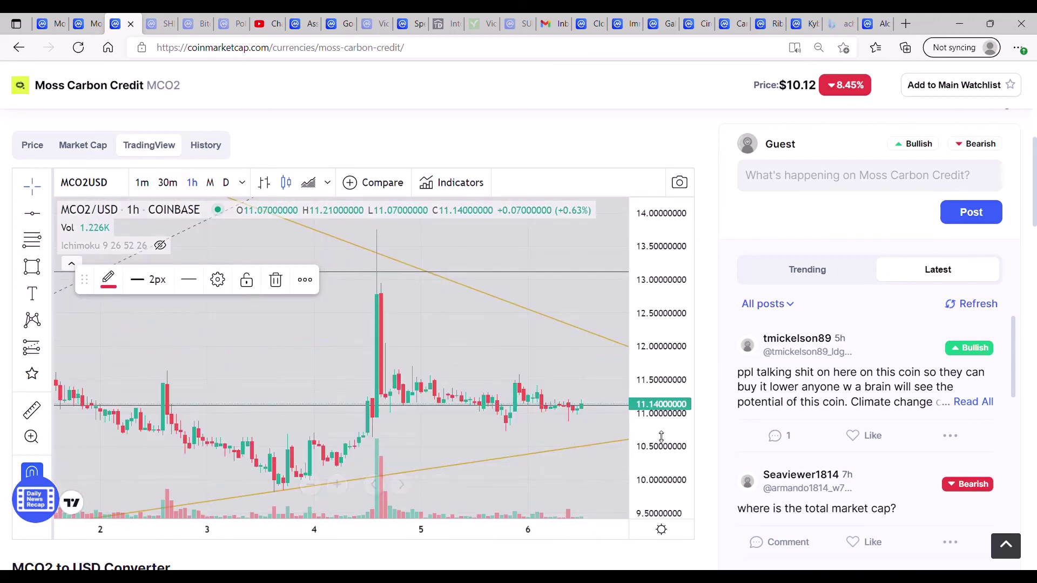